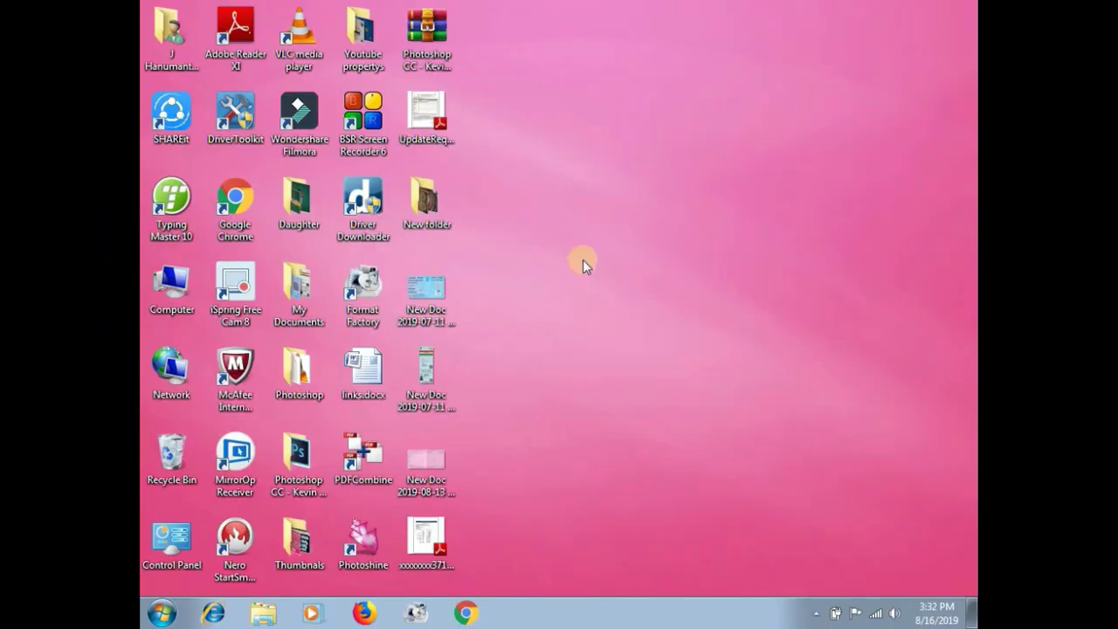
Open Google Chrome from the desktop and maximize its window
left_click(249, 179)
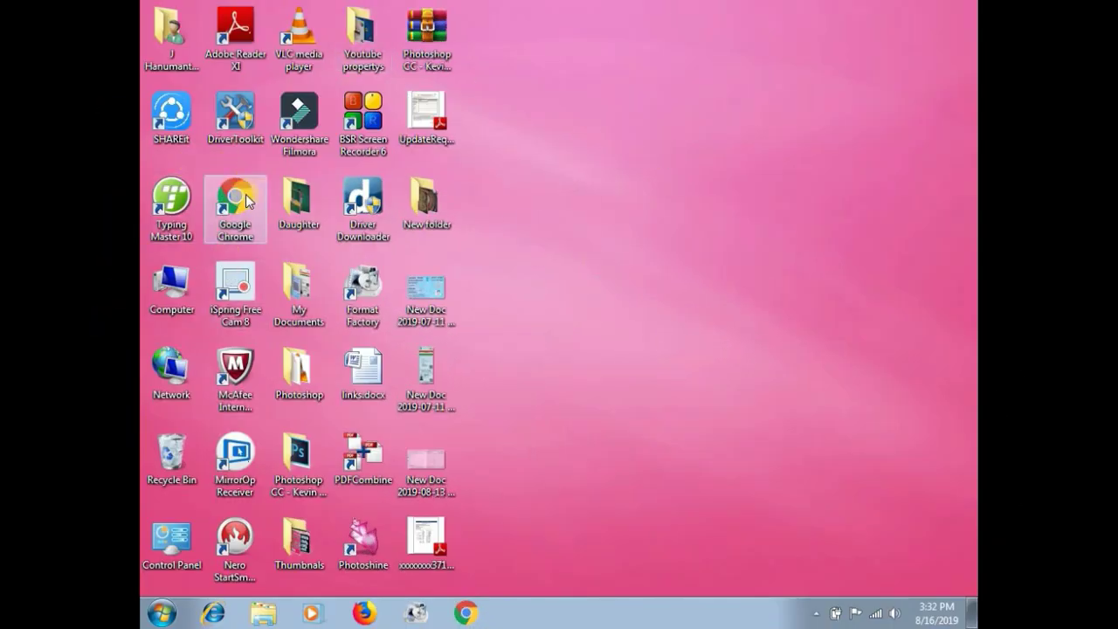
left_click(245, 194)
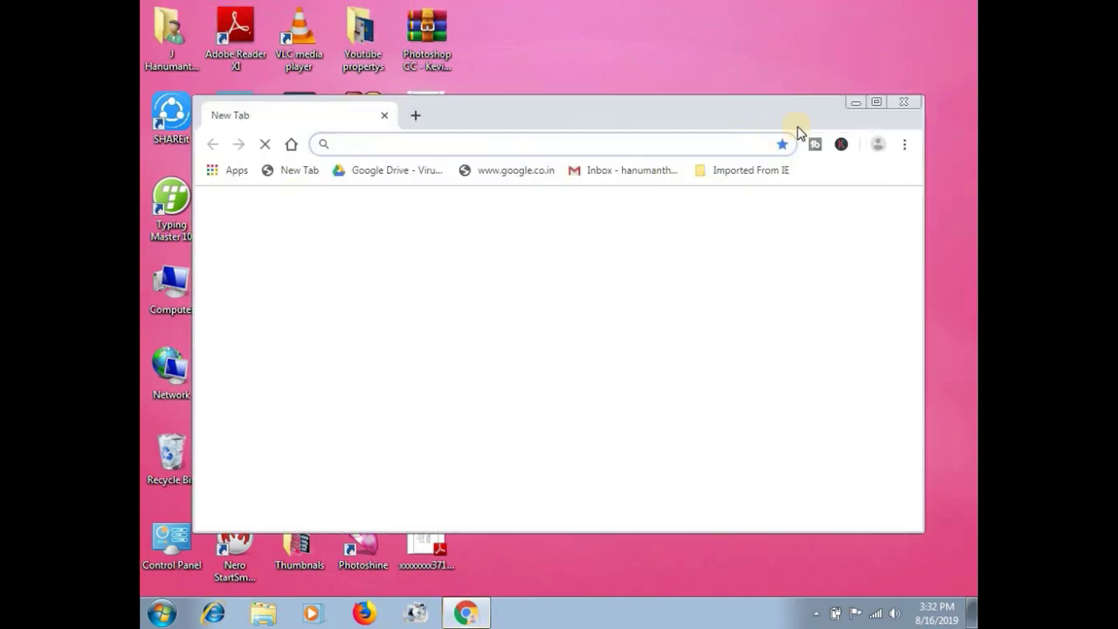
double_click(417, 128)
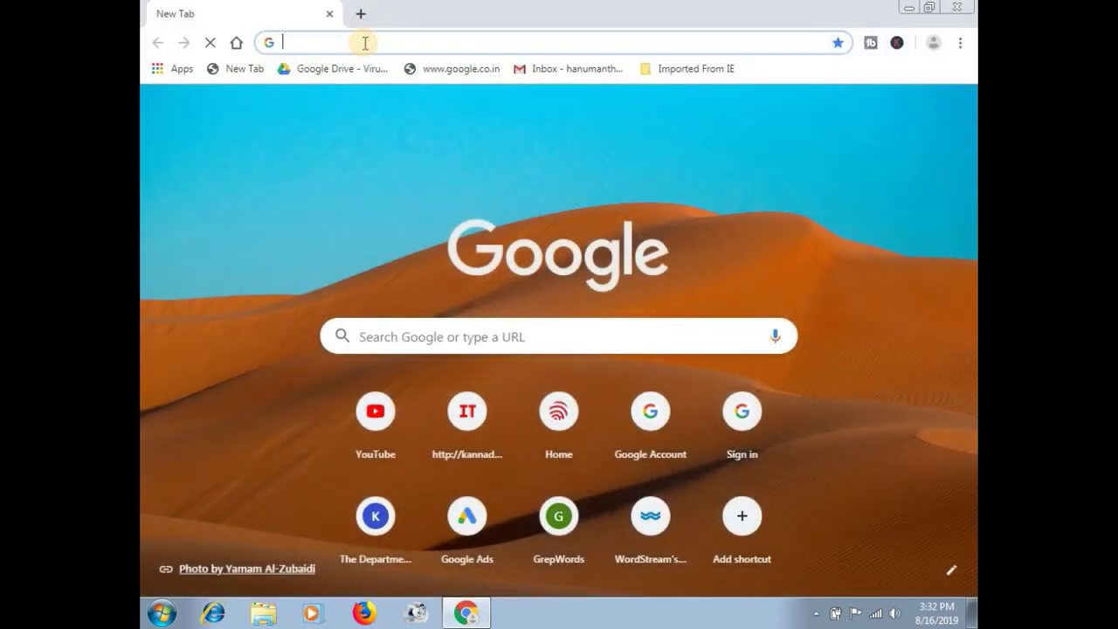
Search Google for "sbi net banking" and open the State Bank of India Personal Banking - OnlineSBI result
type("sbi")
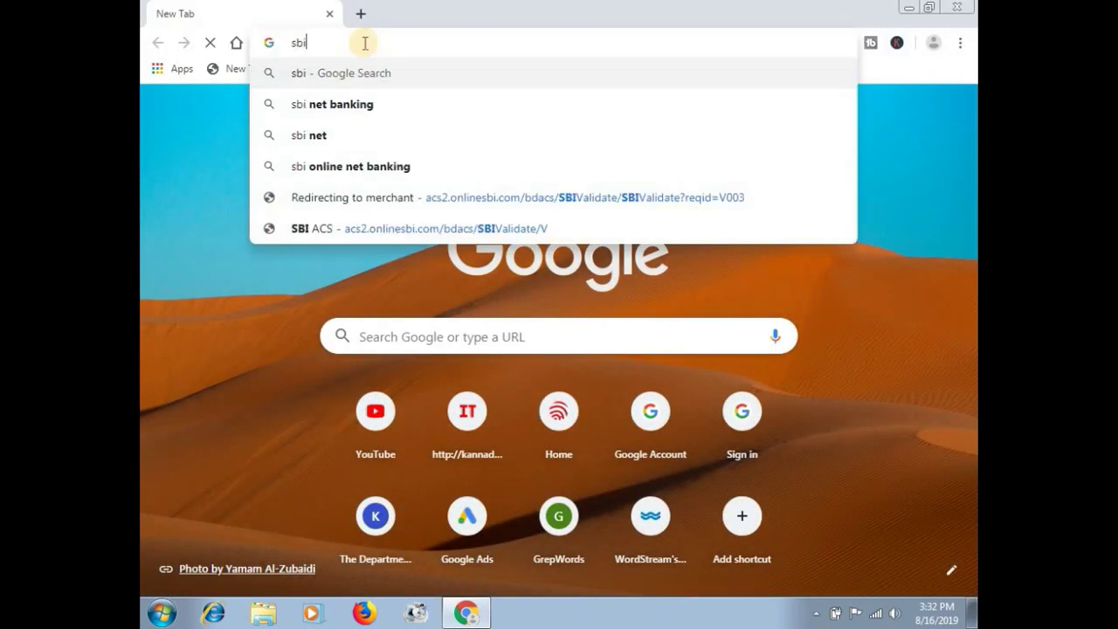
type(" net banking")
key("Return")
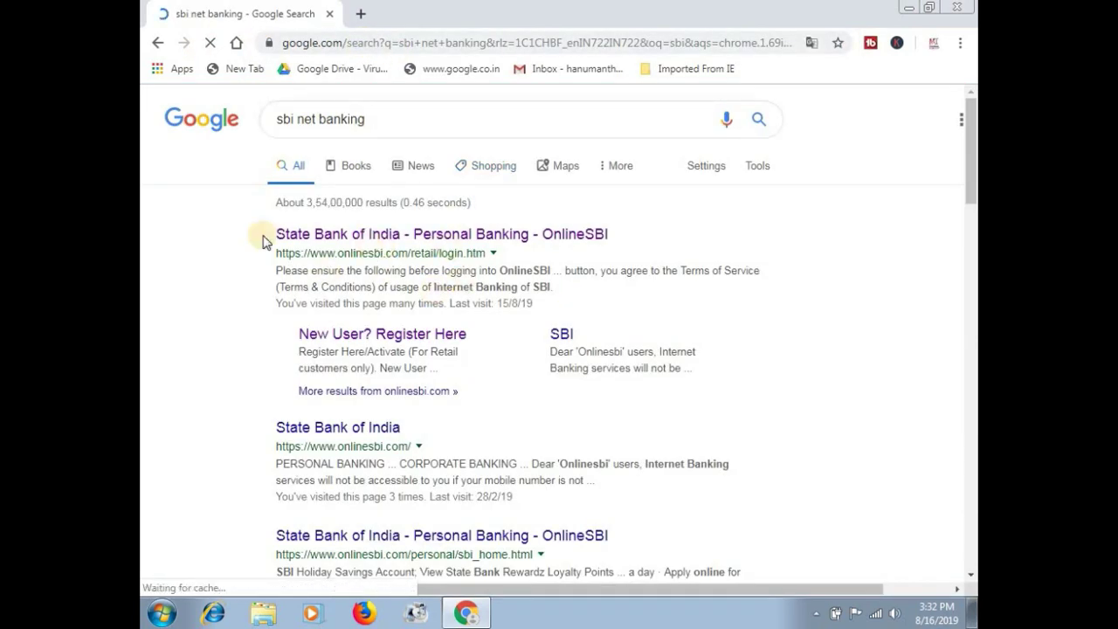
left_click(416, 237)
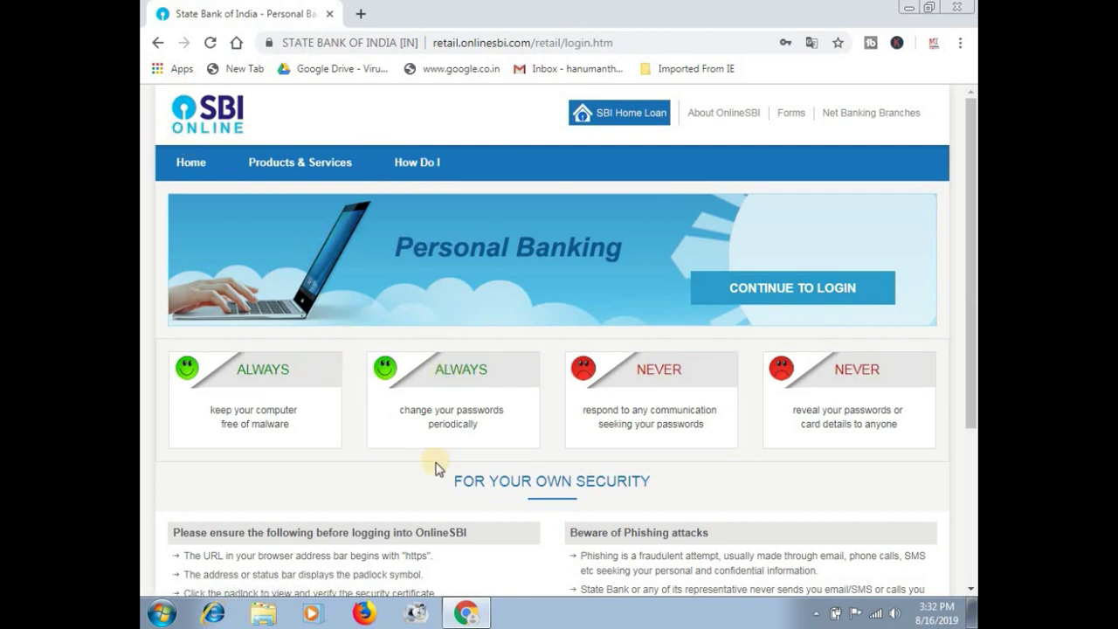
Continue to the login page, start the new user registration, accept the notice, and proceed with New User Registration
left_click(847, 293)
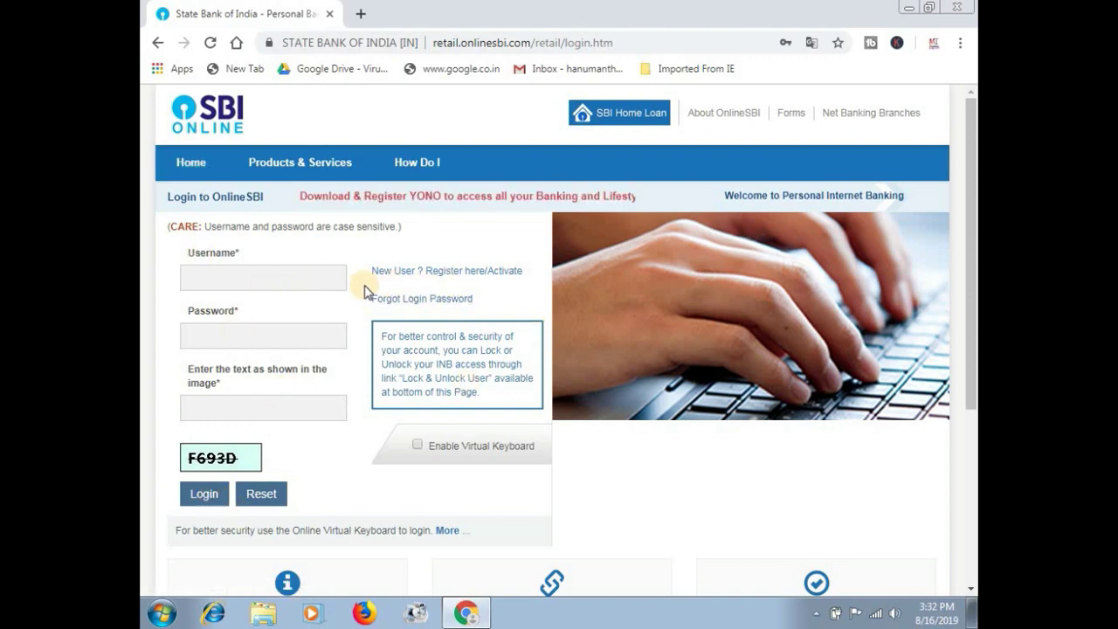
left_click(447, 274)
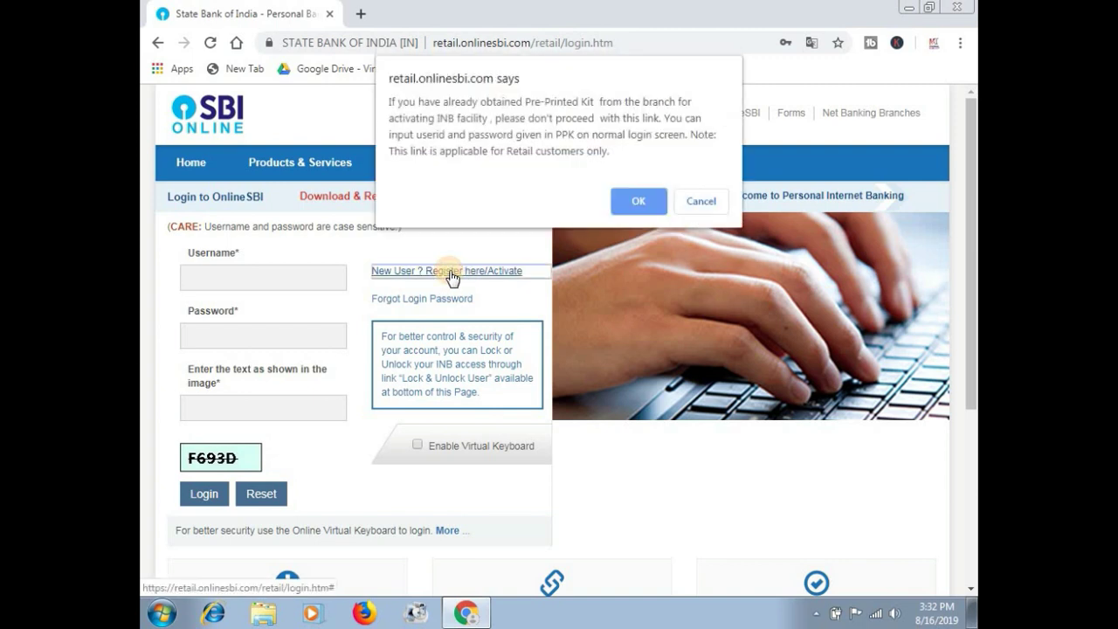
left_click(645, 203)
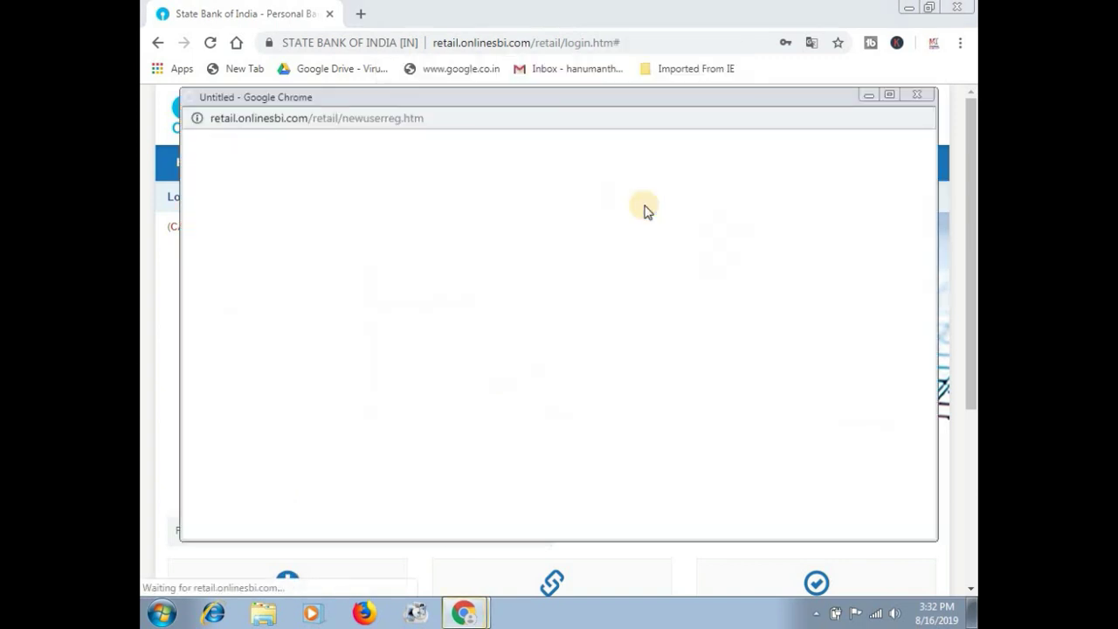
left_click(887, 96)
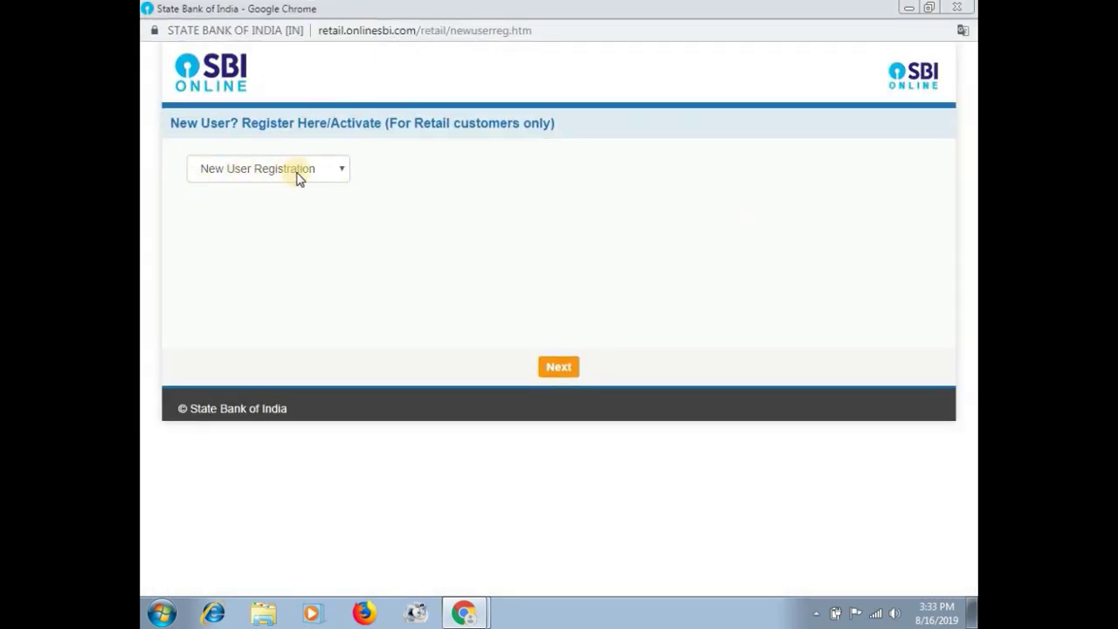
left_click(559, 369)
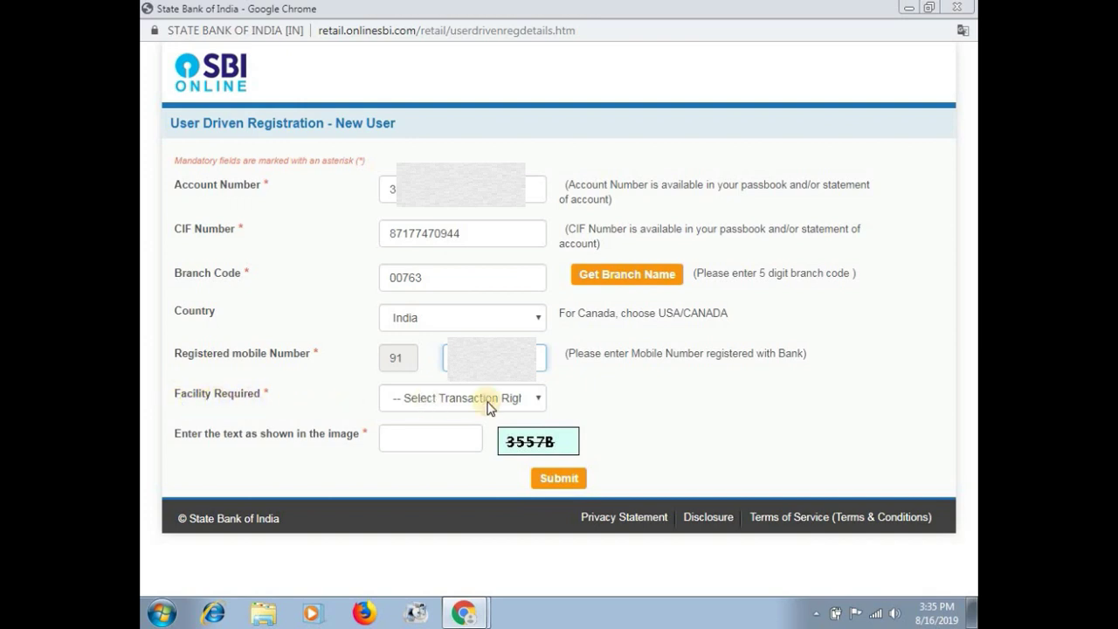
Choose Full Transaction Rights as the required facility, enter the image text, and submit the registration form
left_click(530, 398)
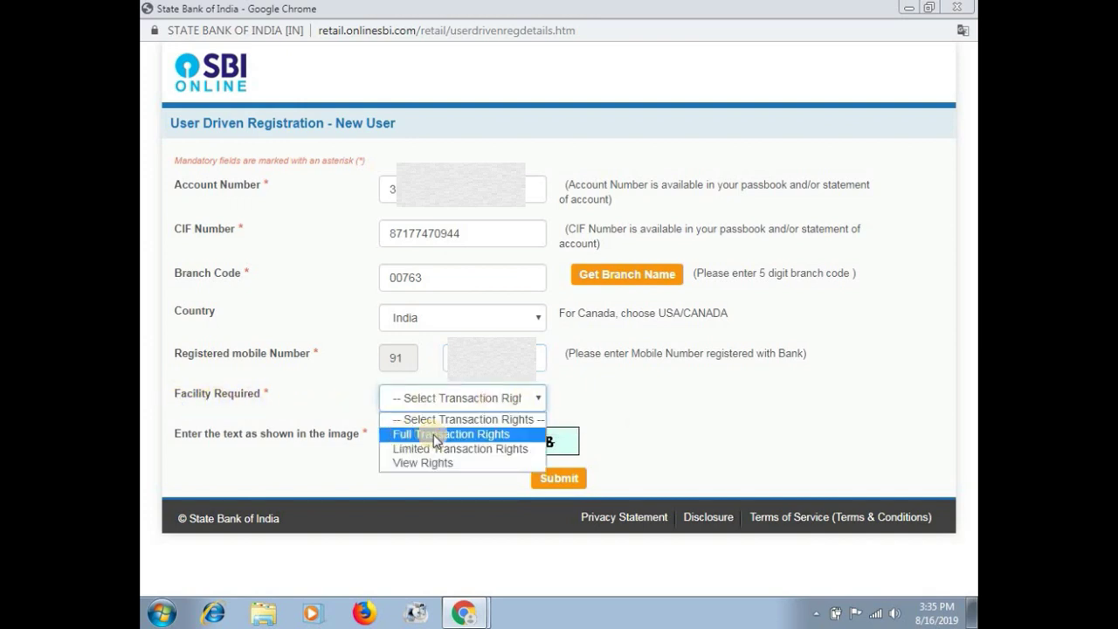
left_click(492, 434)
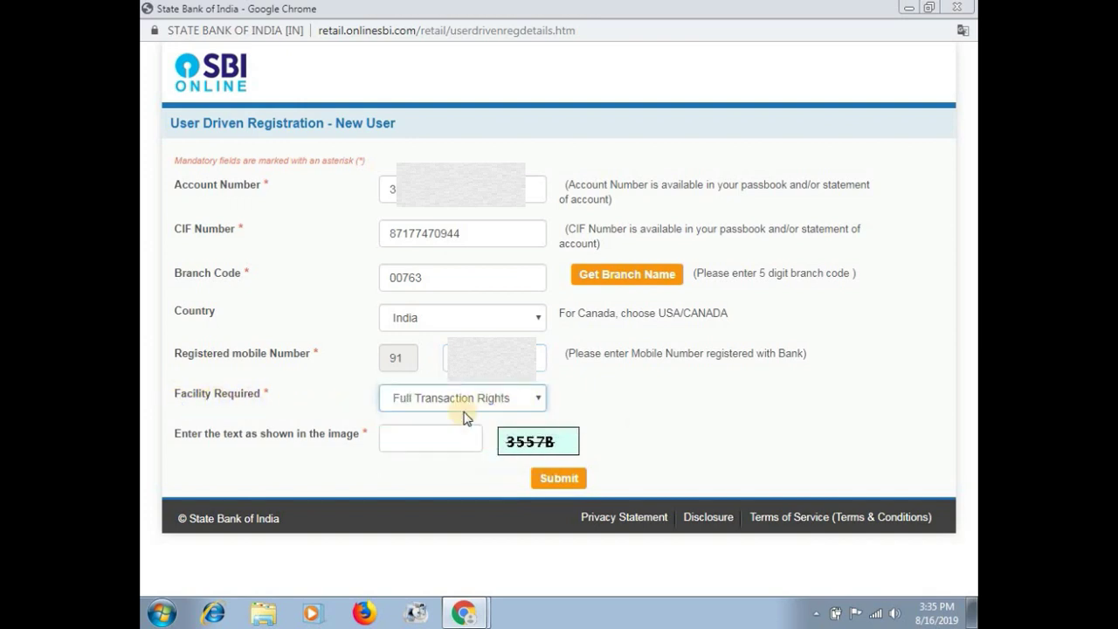
left_click(428, 444)
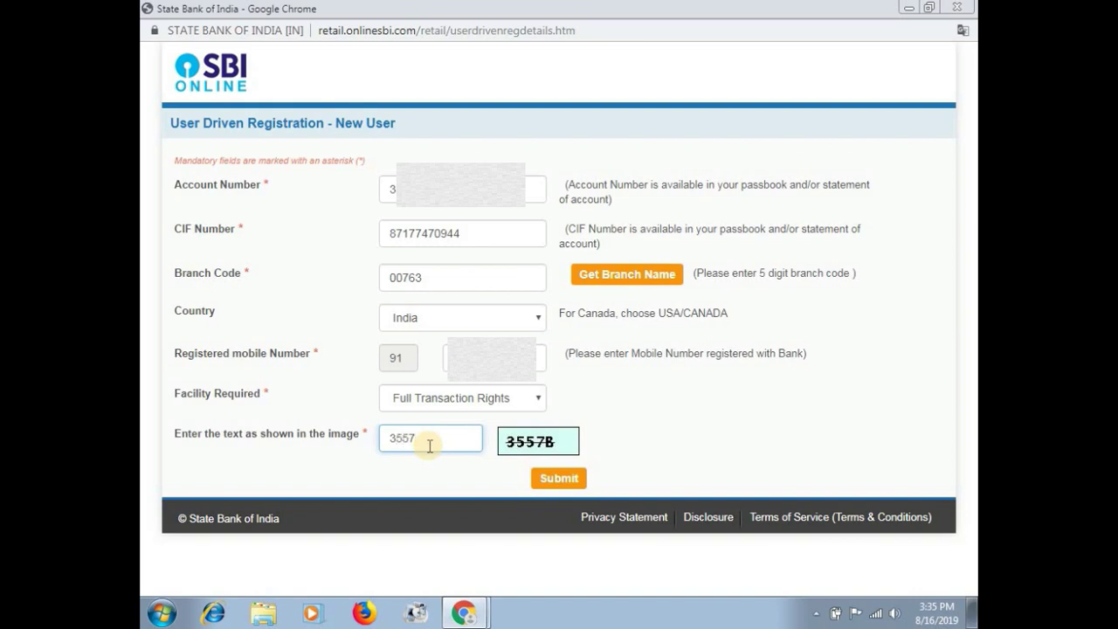
type("3557B")
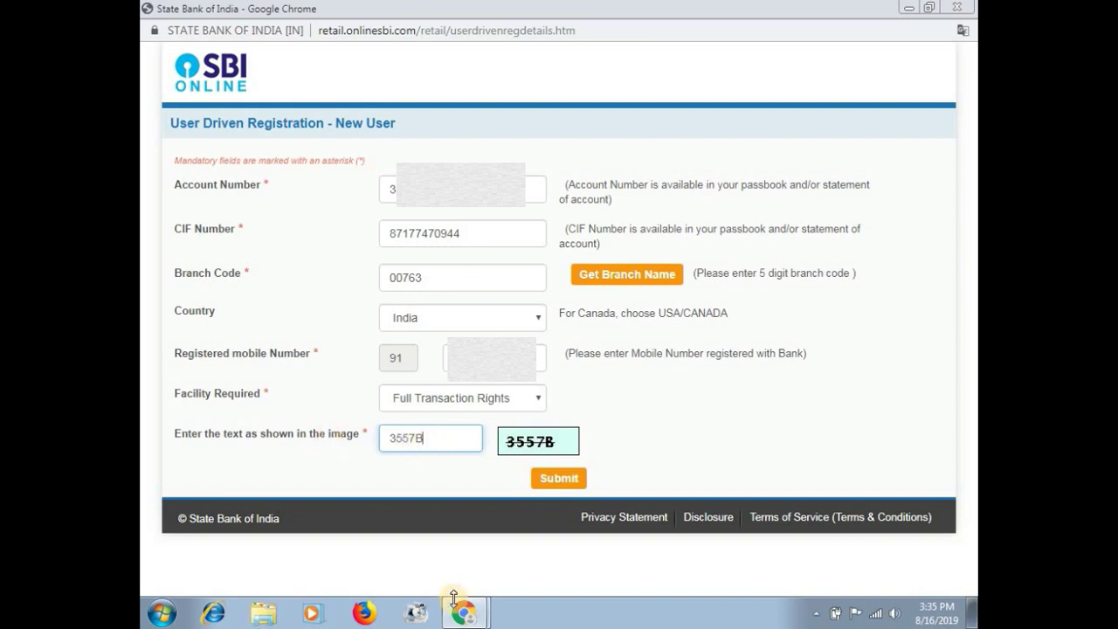
left_click(569, 481)
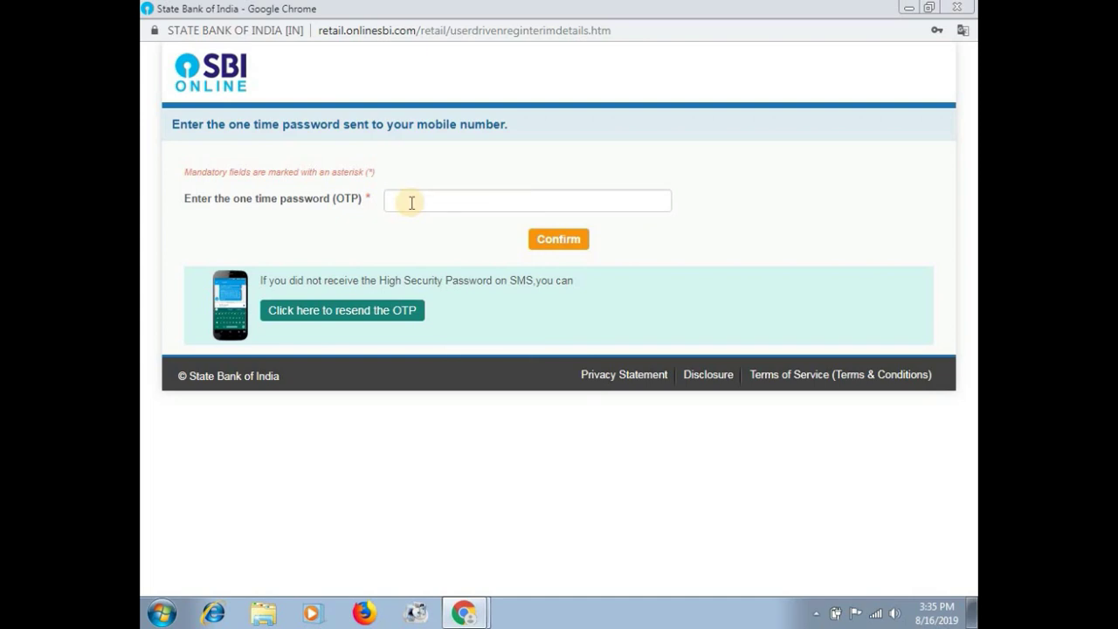
Enter the one-time password sent to the registered mobile number and confirm it
left_click(411, 201)
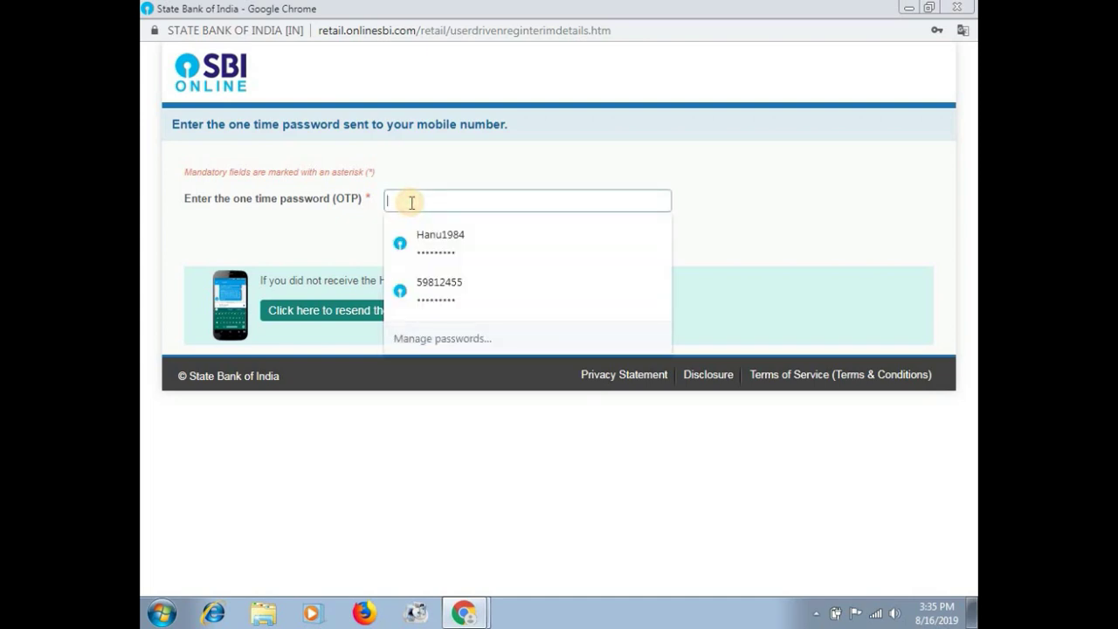
type("1")
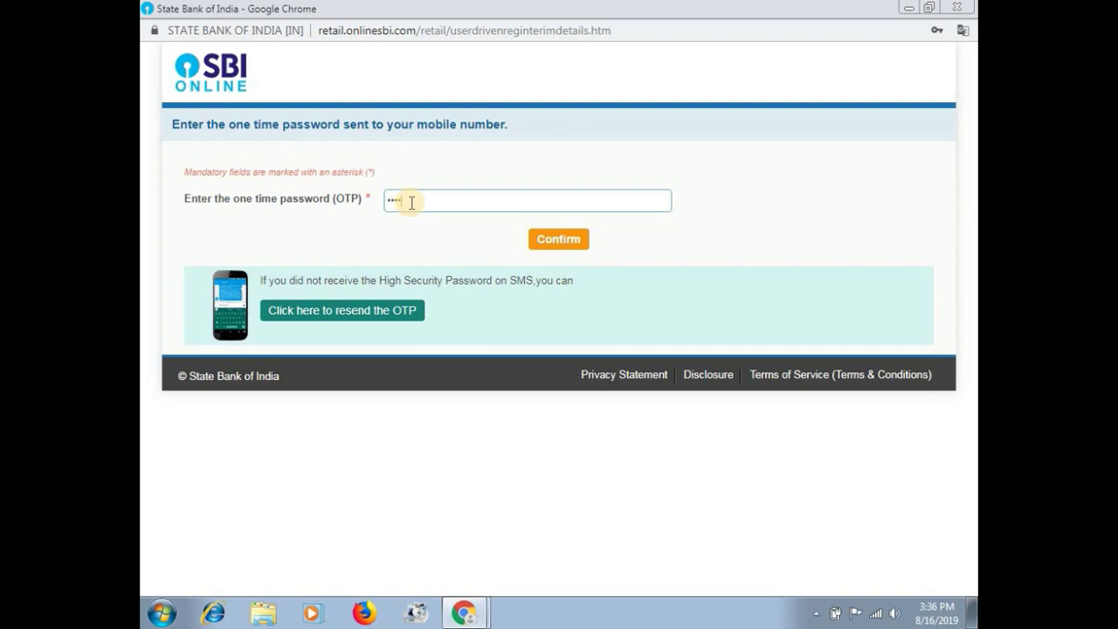
key("BackSpace")
key("BackSpace")
key("BackSpace")
key("BackSpace")
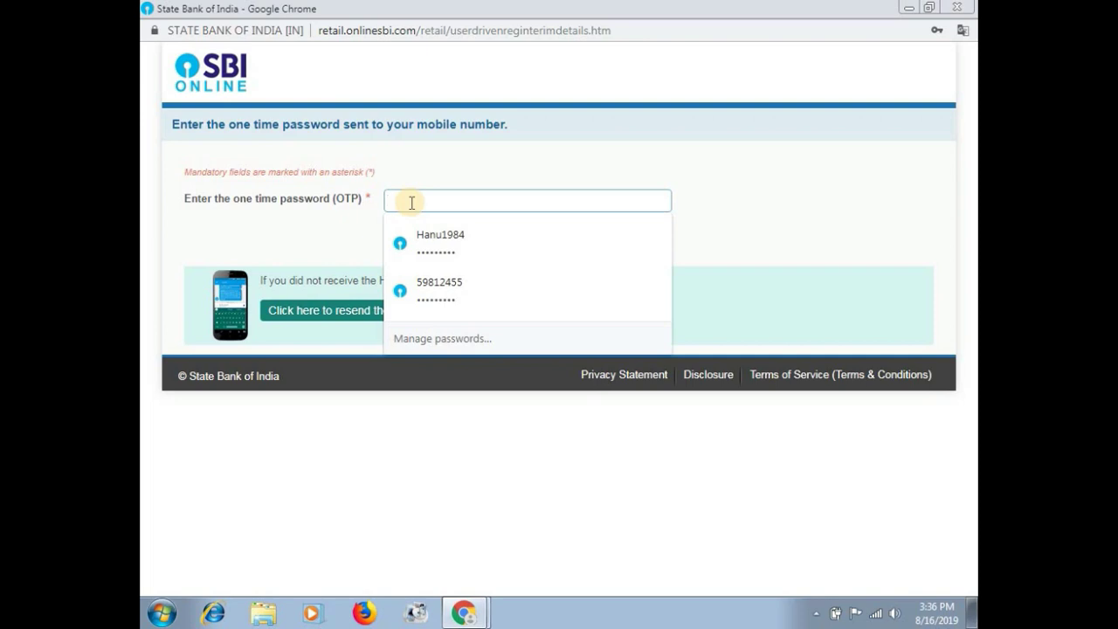
type("•")
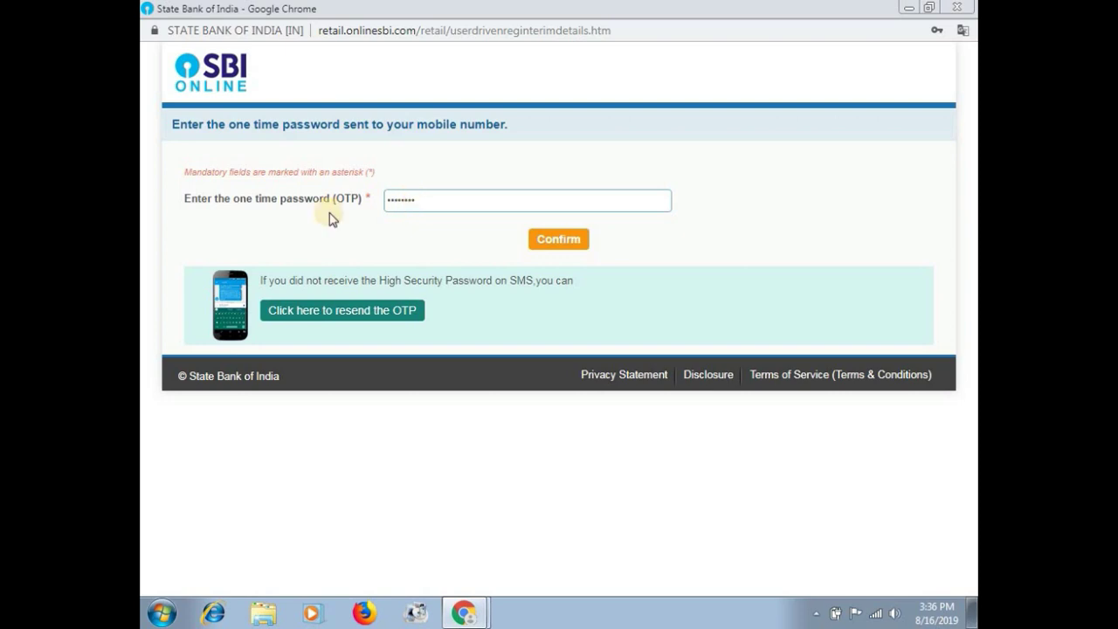
left_click(566, 245)
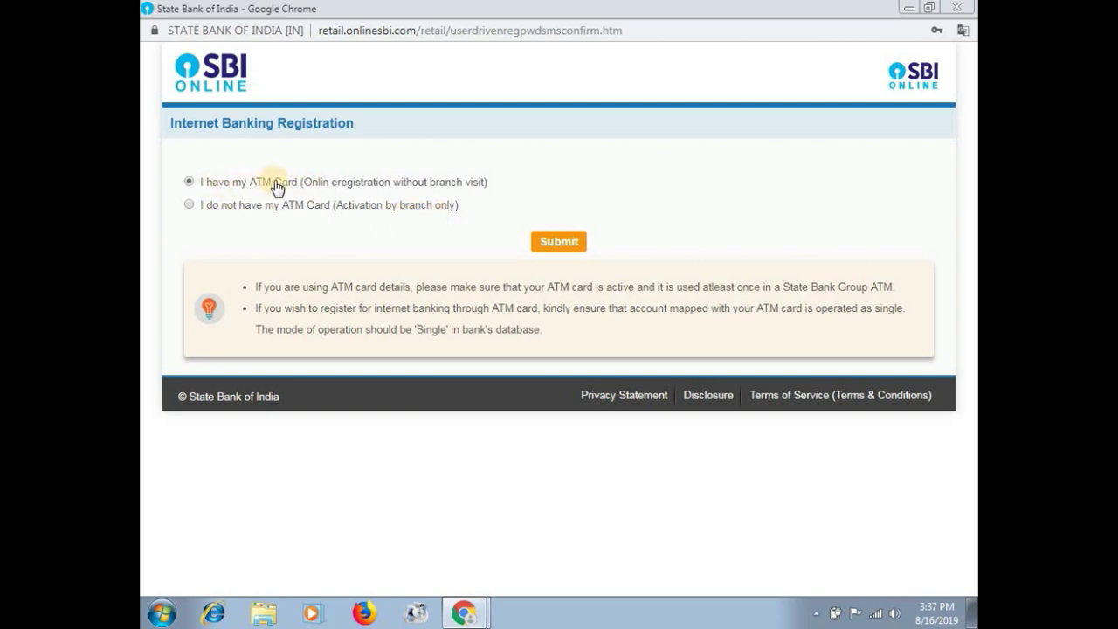
Proceed with the ATM card registration option, fill in the debit card details, ATM PIN and captcha characters, and submit the payment
left_click(574, 249)
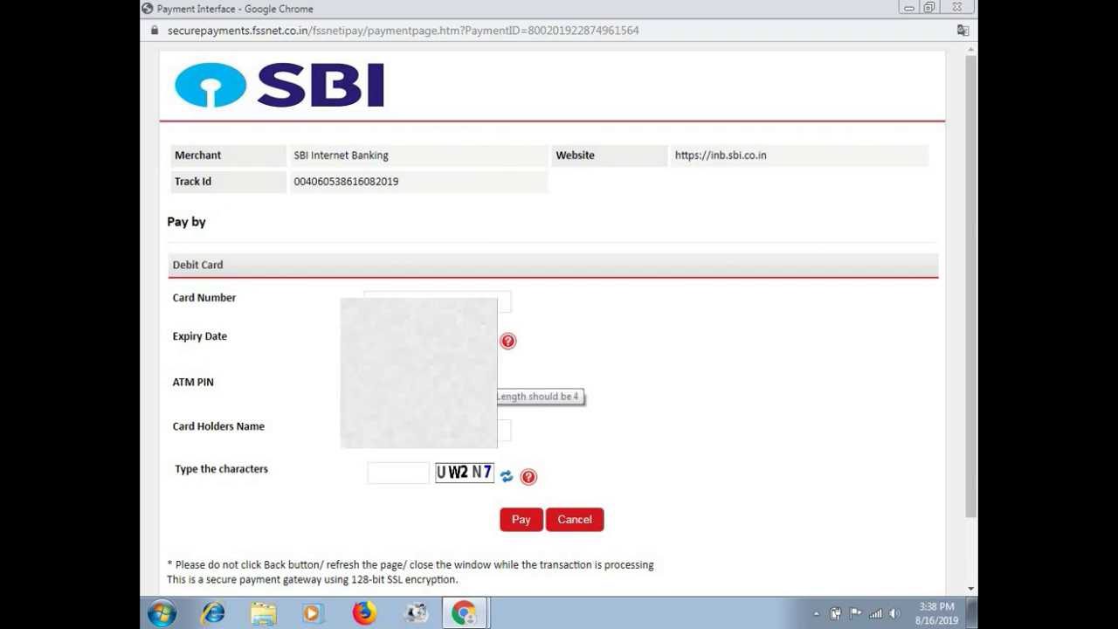
type("UW2N7")
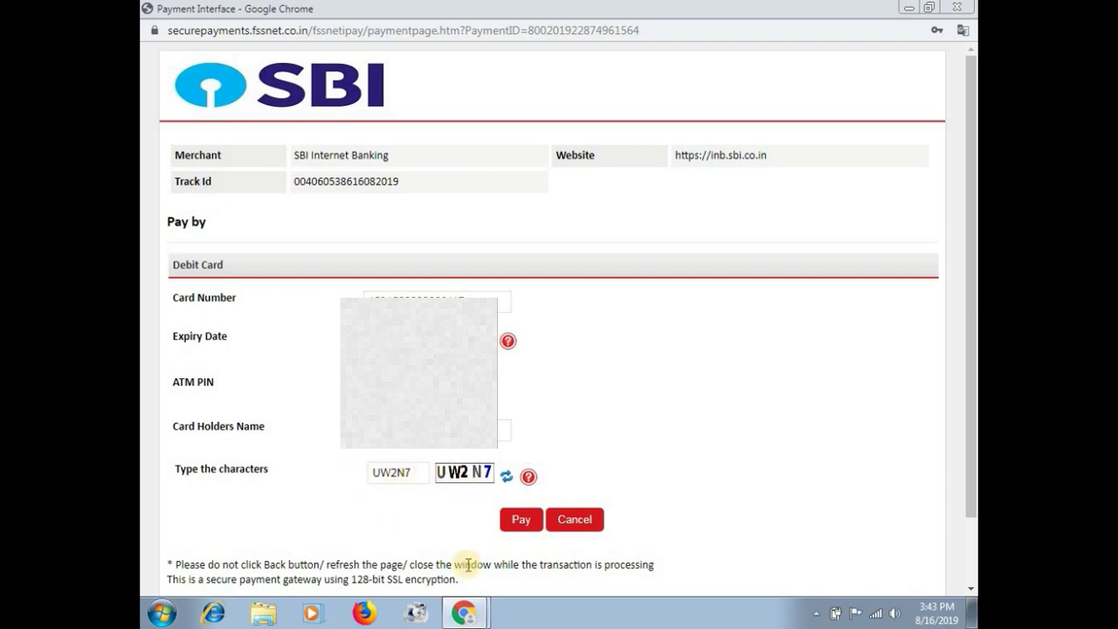
left_click(515, 524)
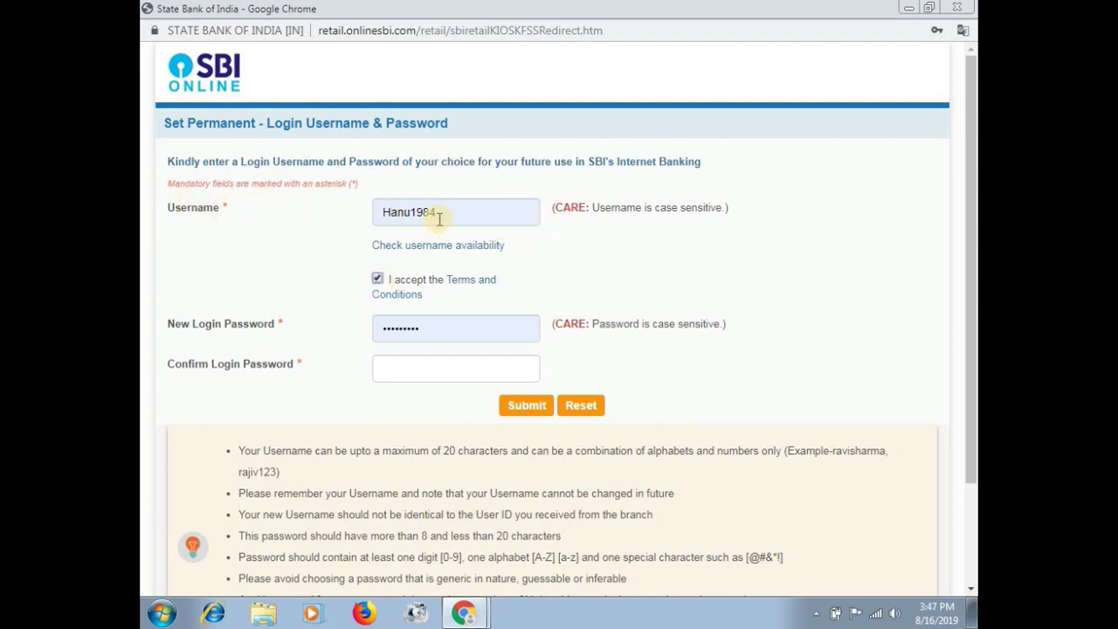
Check the chosen username's availability, accept the terms, enter and confirm the new login password, and submit the permanent login details
left_click(430, 328)
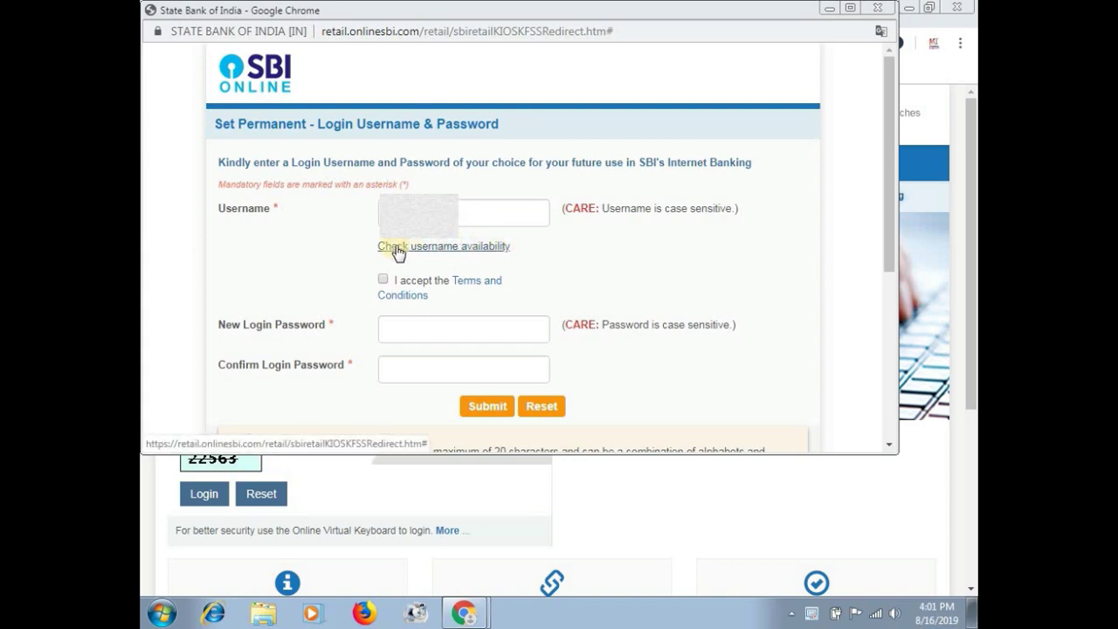
left_click(481, 247)
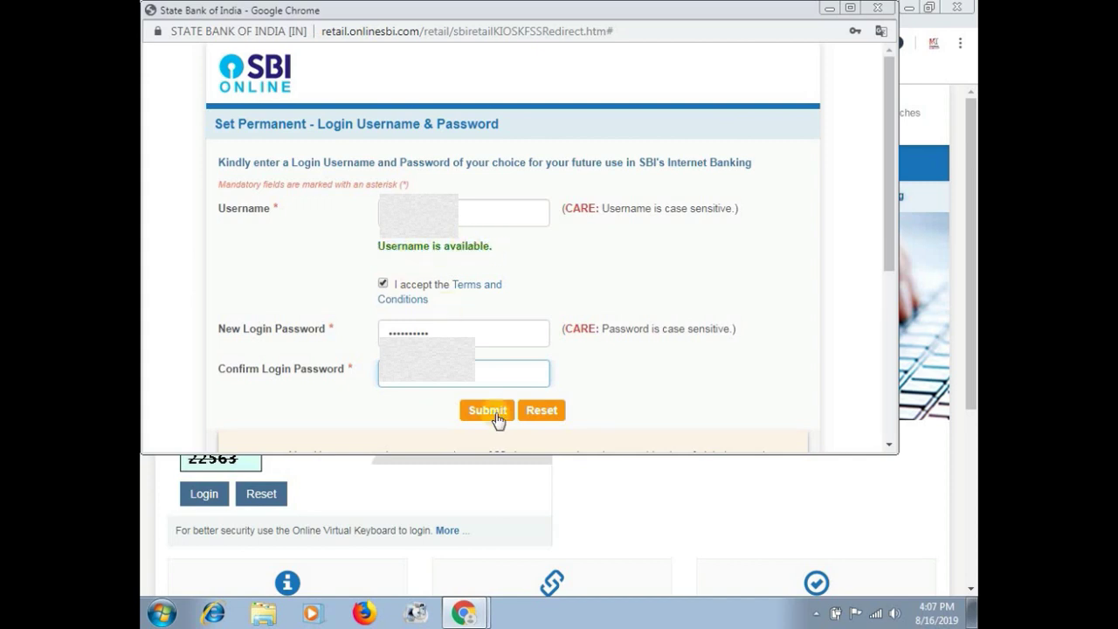
left_click(383, 283)
left_click(382, 283)
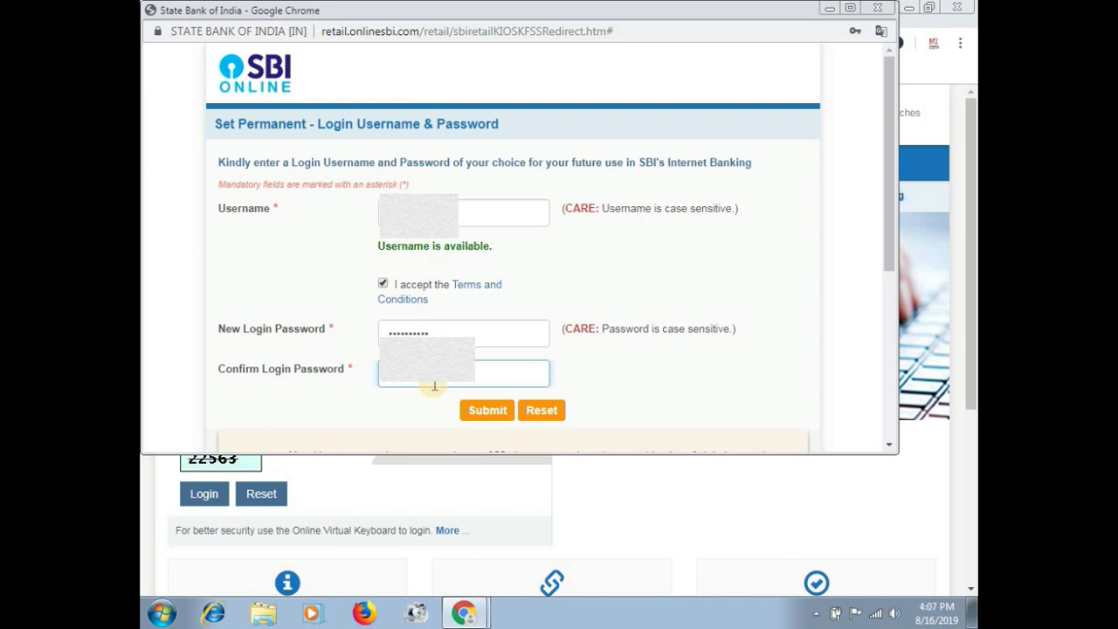
left_click(491, 418)
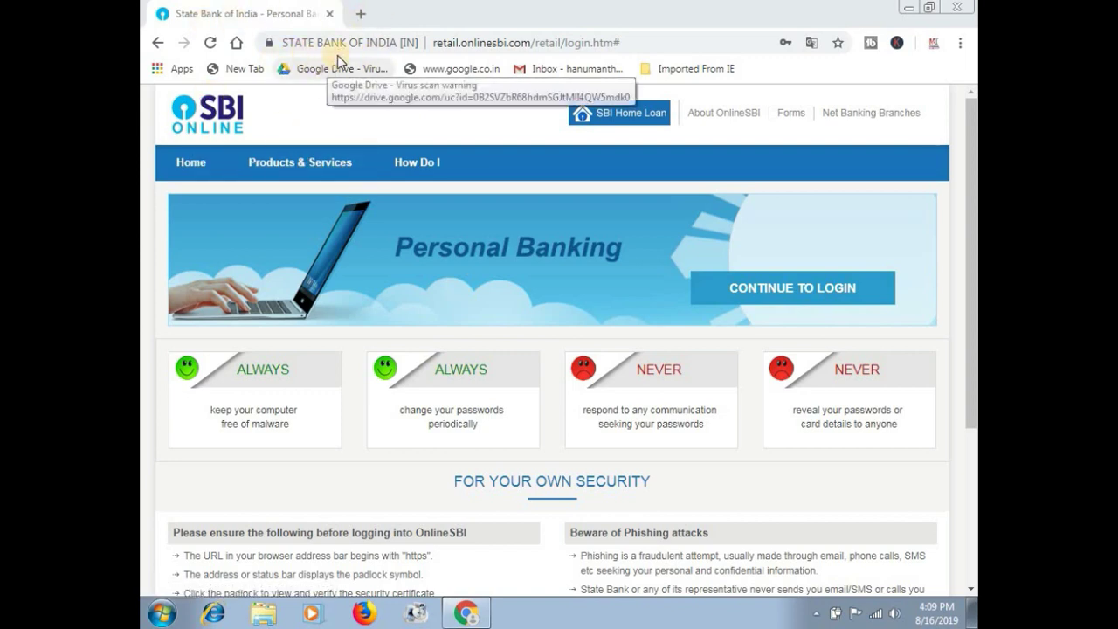
Continue to the OnlineSBI login page and log in with the username, login password and image text
left_click(827, 292)
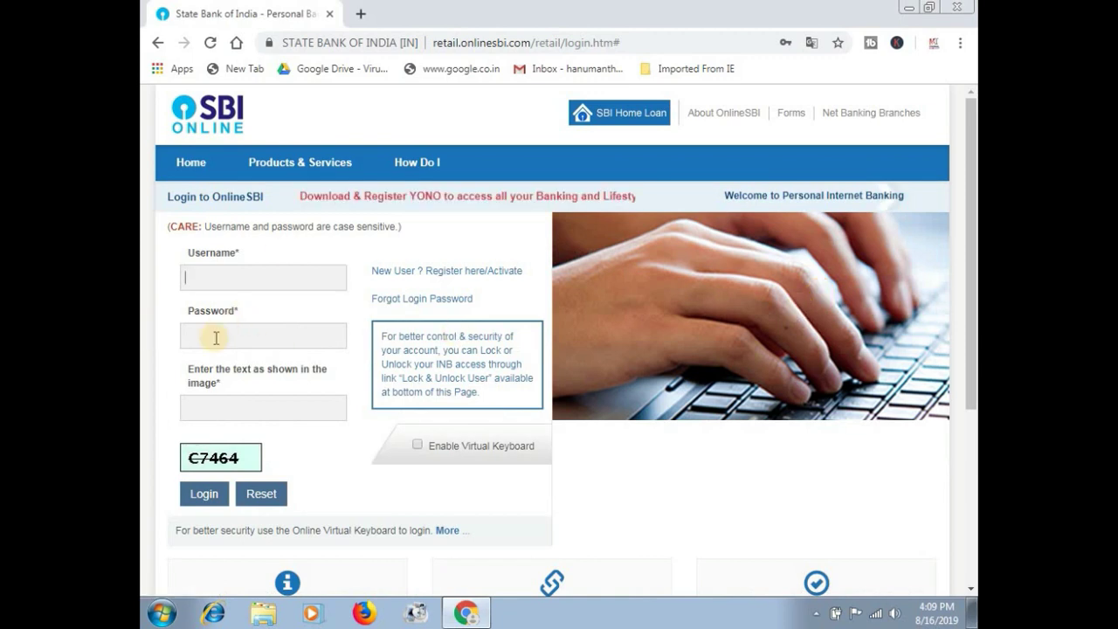
left_click(205, 280)
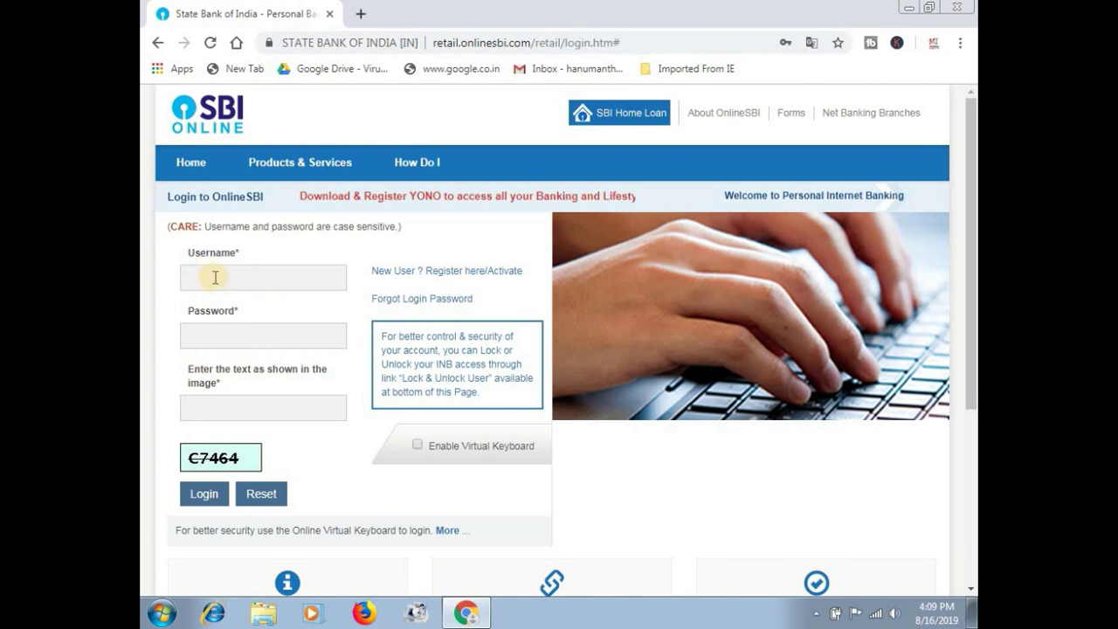
type("c7464")
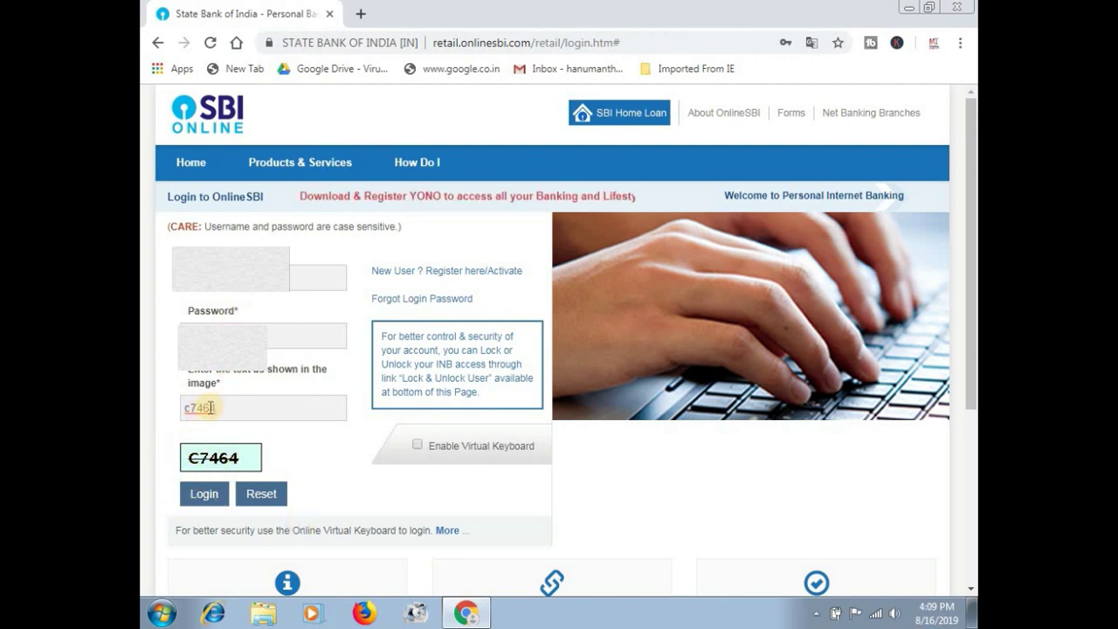
left_click(214, 498)
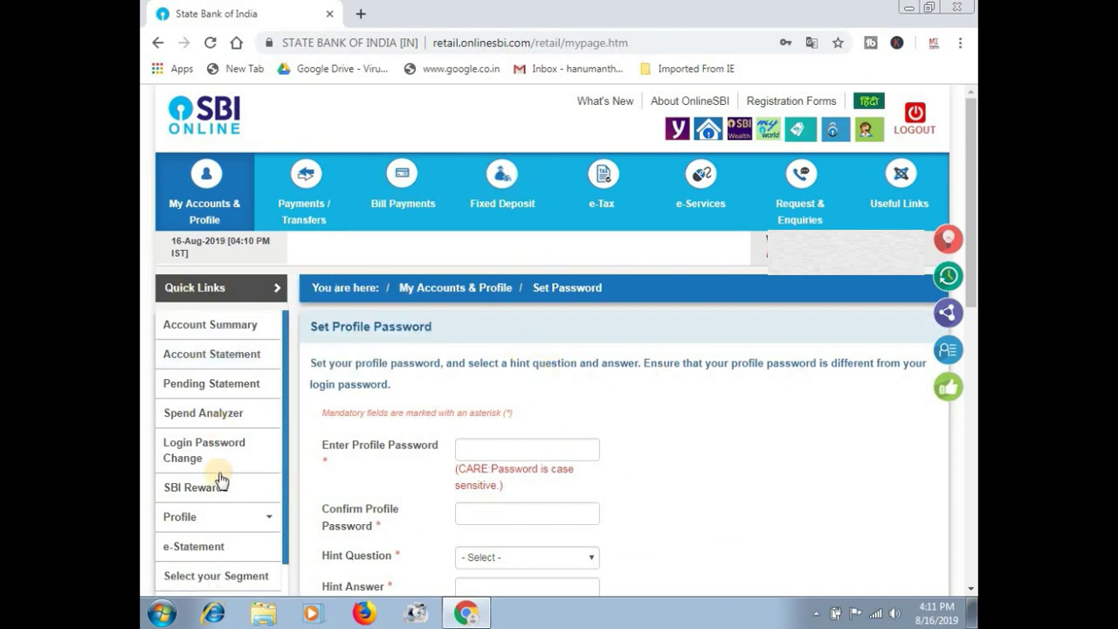
left_click(210, 297)
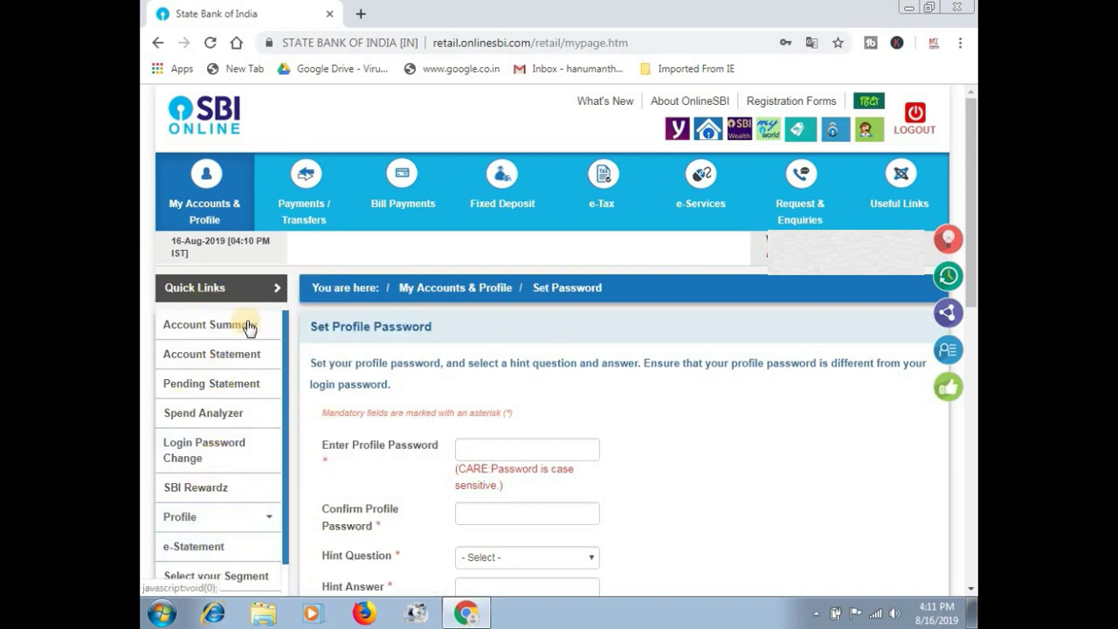